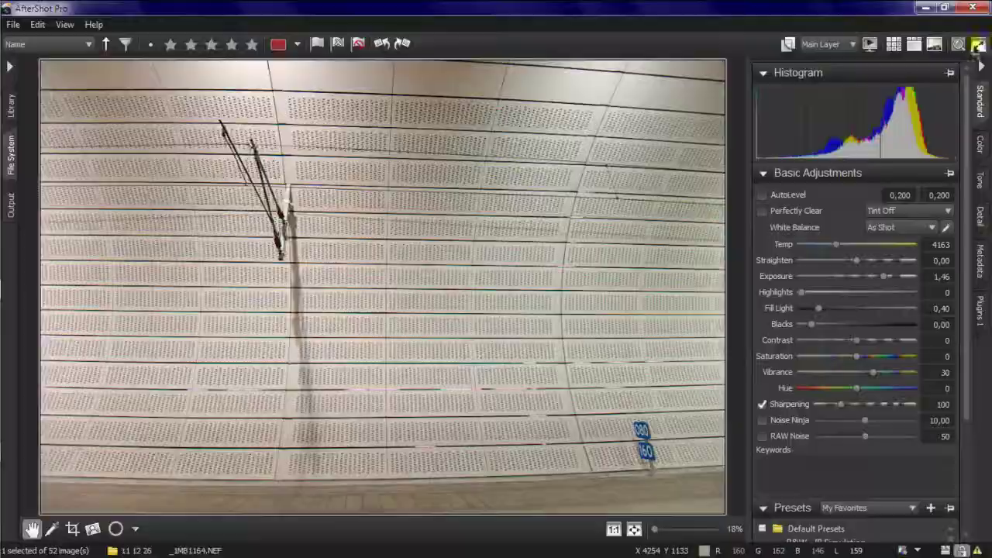
Maximise AfterShot Pro to full screen for a larger preview of the tunnel-wall photo.
click(977, 45)
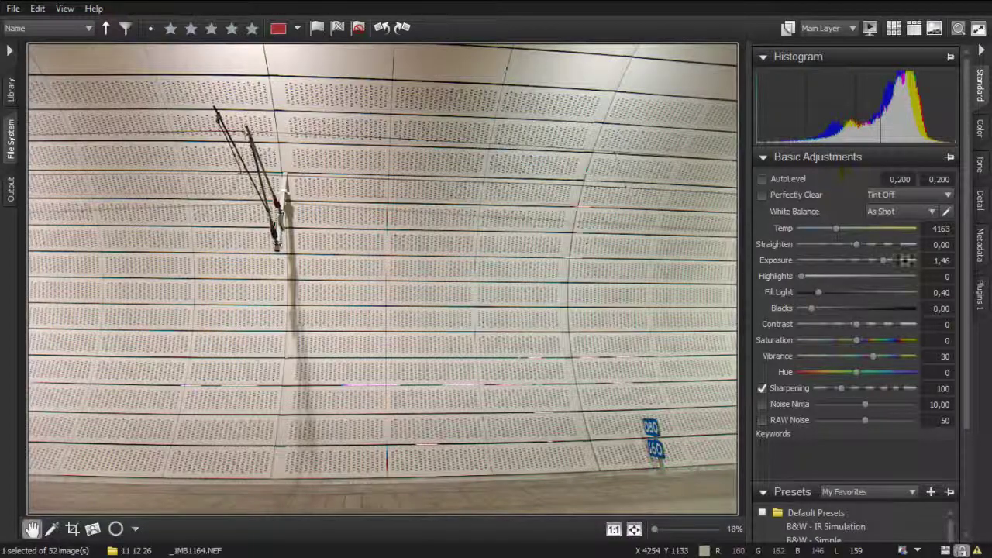
Show the plugin settings and add a new adjustment layer, Adjust Layer 1.
click(979, 293)
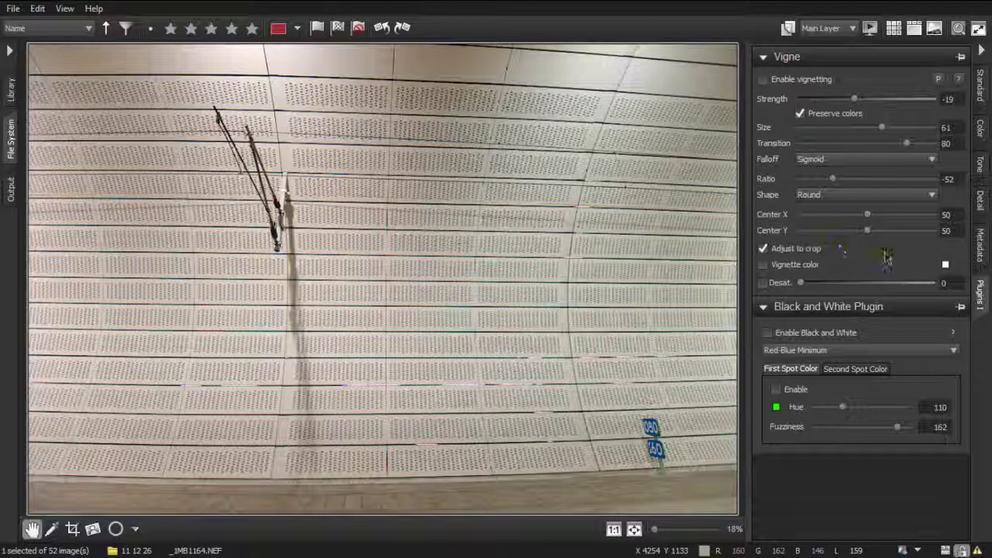
click(980, 90)
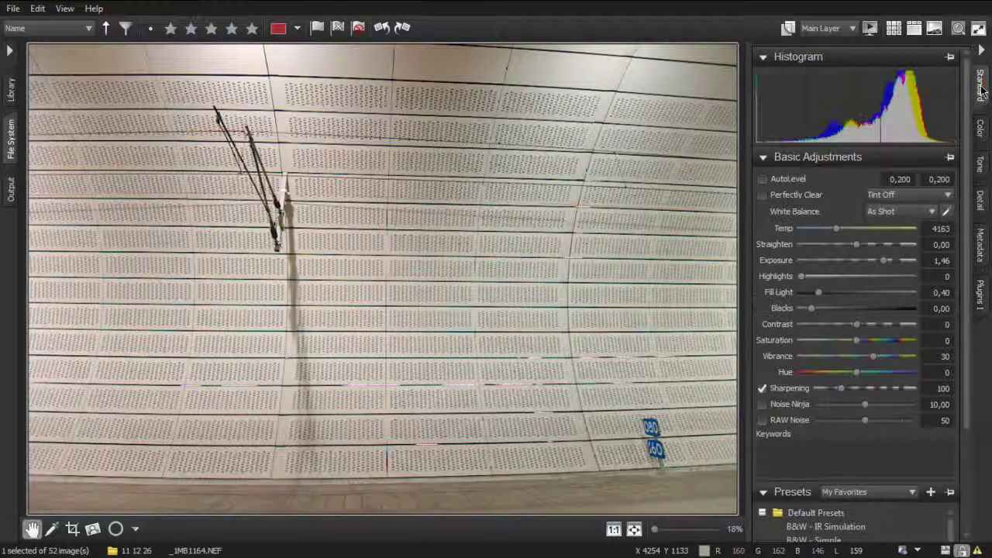
click(980, 291)
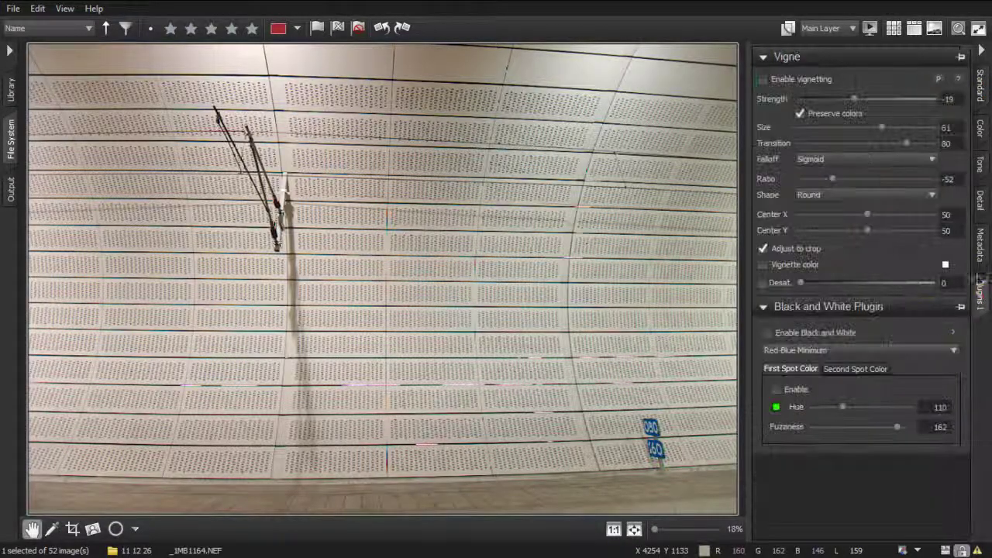
click(788, 28)
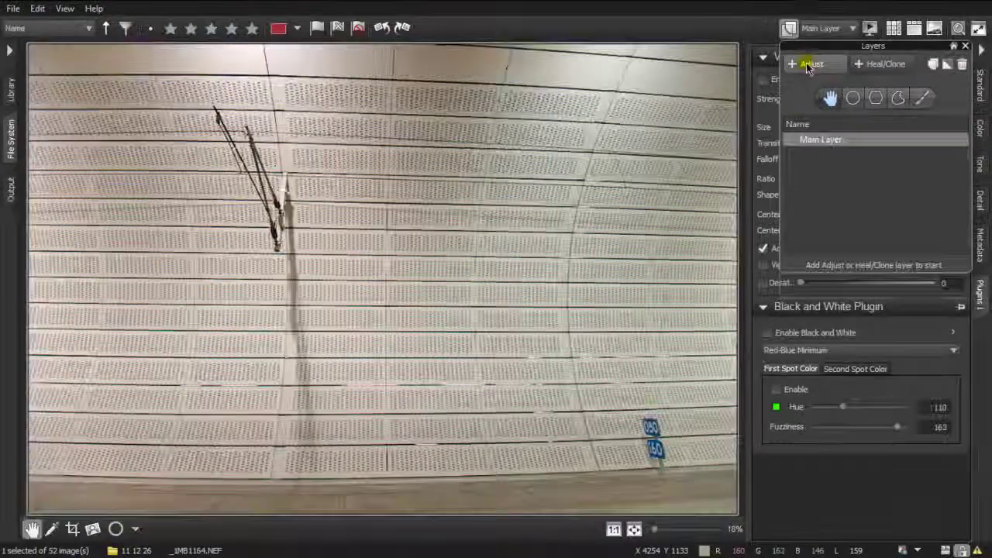
click(807, 65)
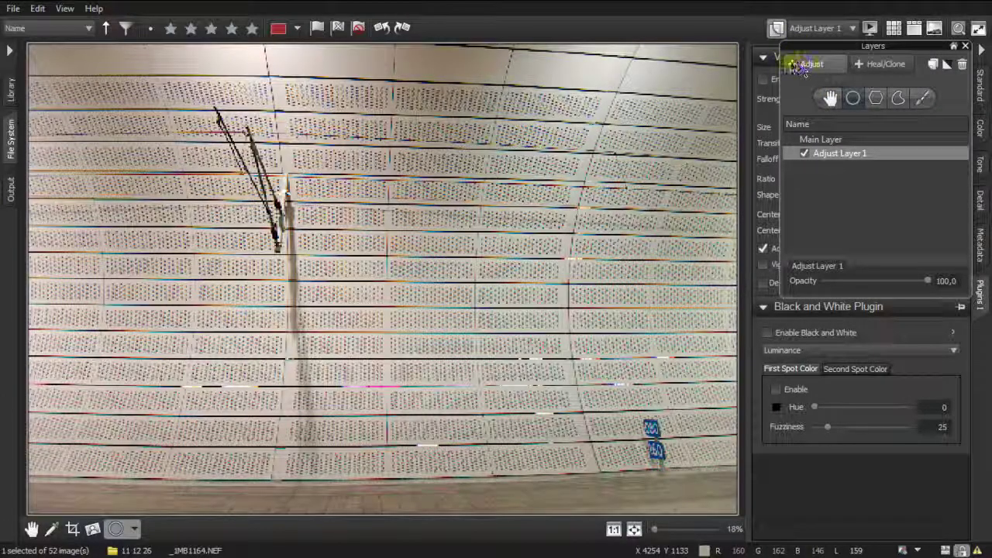
click(775, 28)
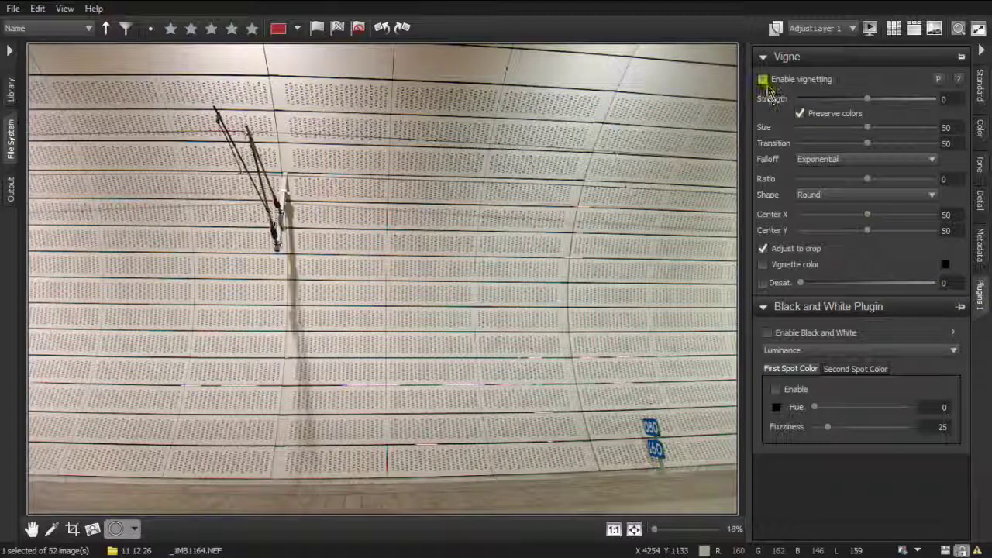
Enable vignetting with strength -78, size 28 and centre at X 29, Y 46.
click(764, 81)
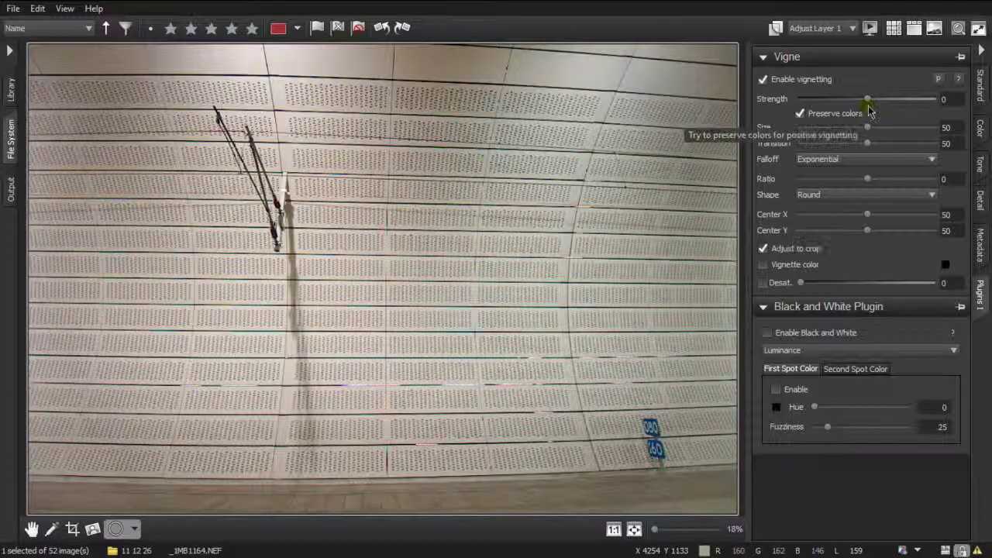
drag(866, 99, 815, 101)
drag(867, 131, 839, 130)
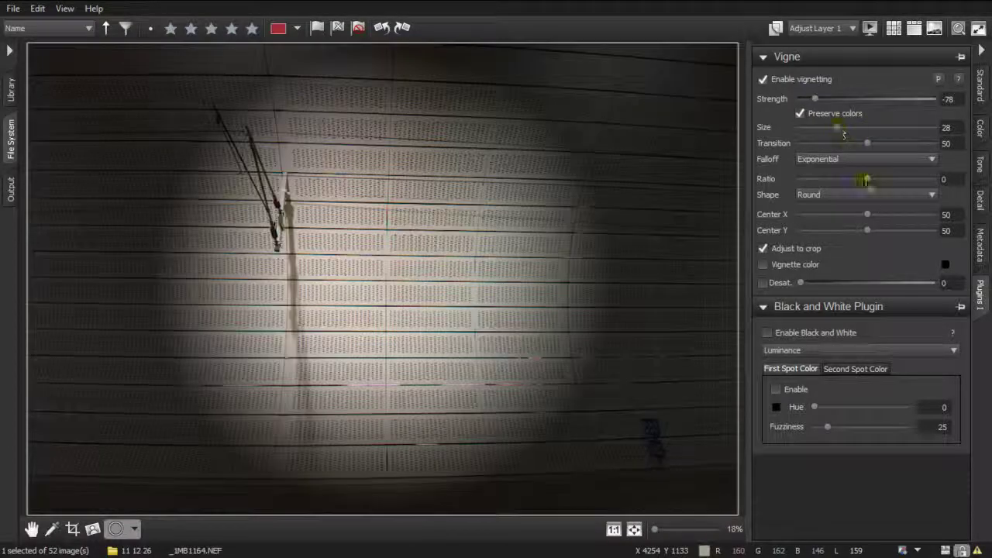
drag(866, 217, 908, 216)
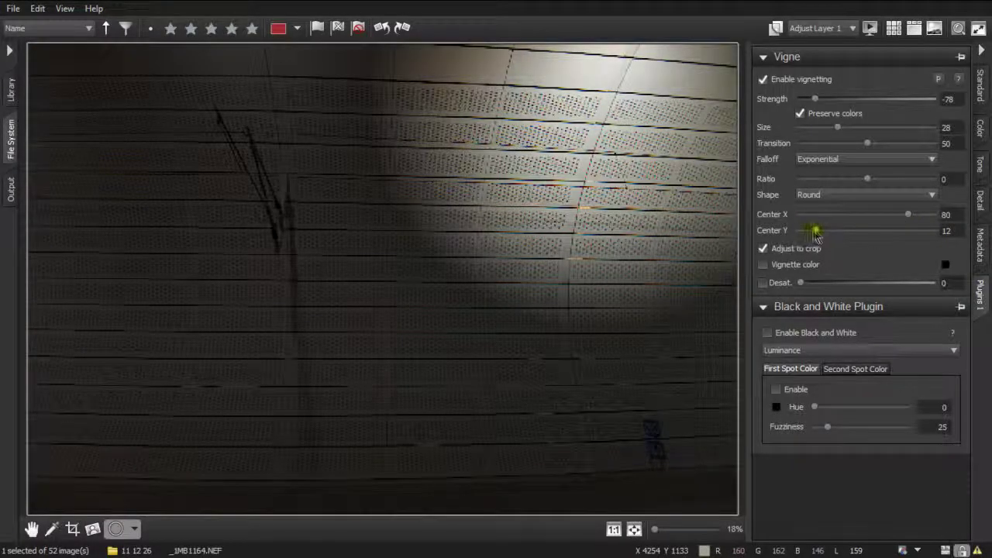
drag(817, 230, 862, 232)
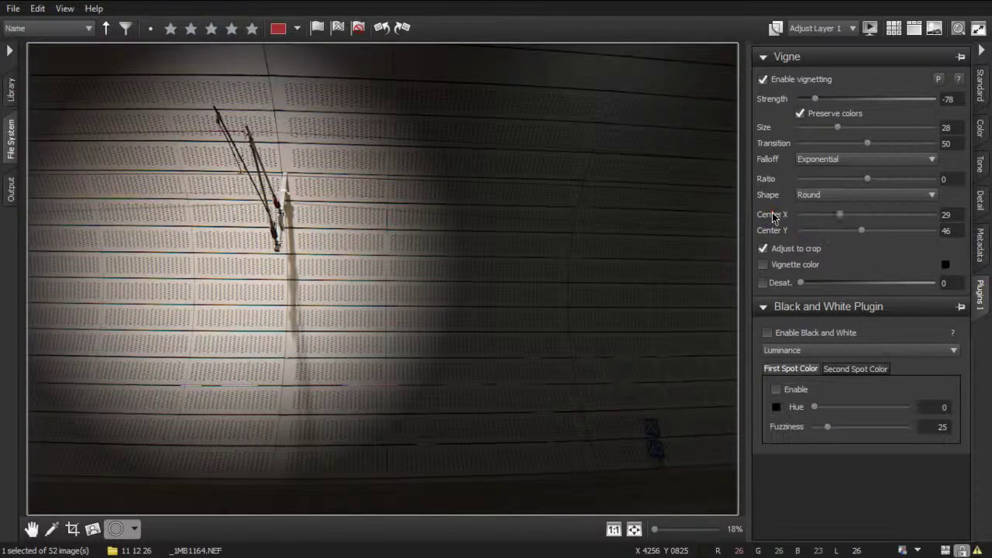
Recentre the vignette at X 50, Y 50 and change its shape from Square and Rhombus to Linear.
double_click(771, 215)
double_click(775, 231)
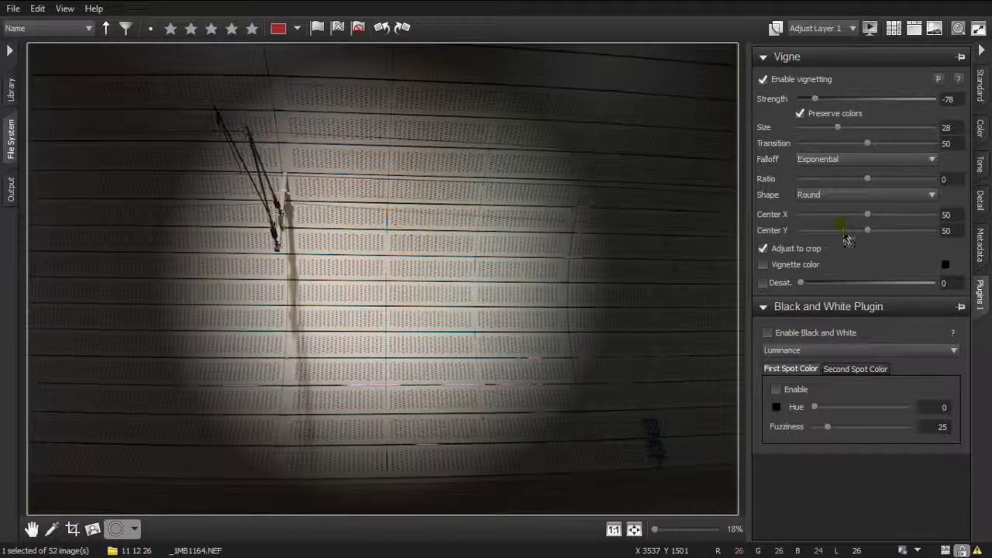
click(837, 197)
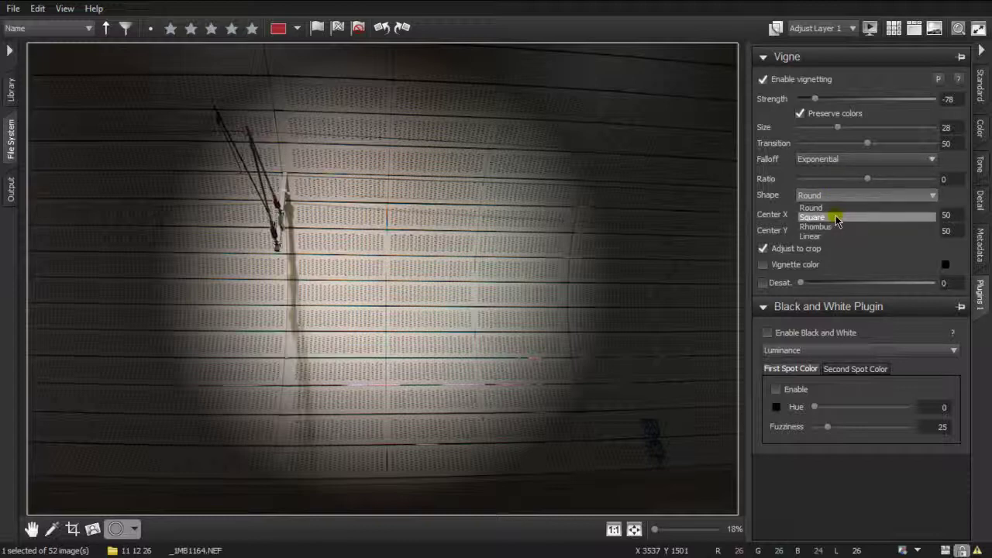
click(839, 217)
click(837, 196)
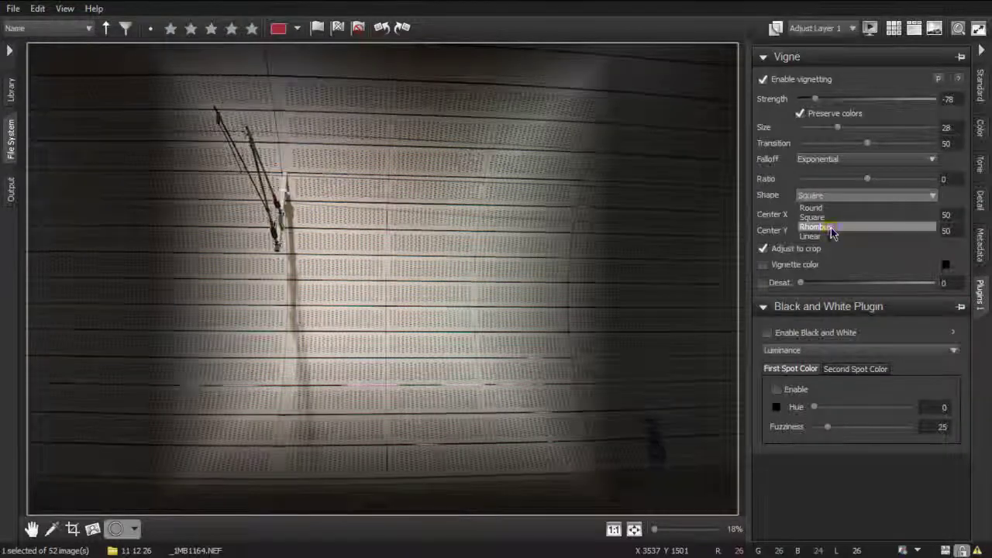
click(829, 227)
click(833, 196)
click(828, 235)
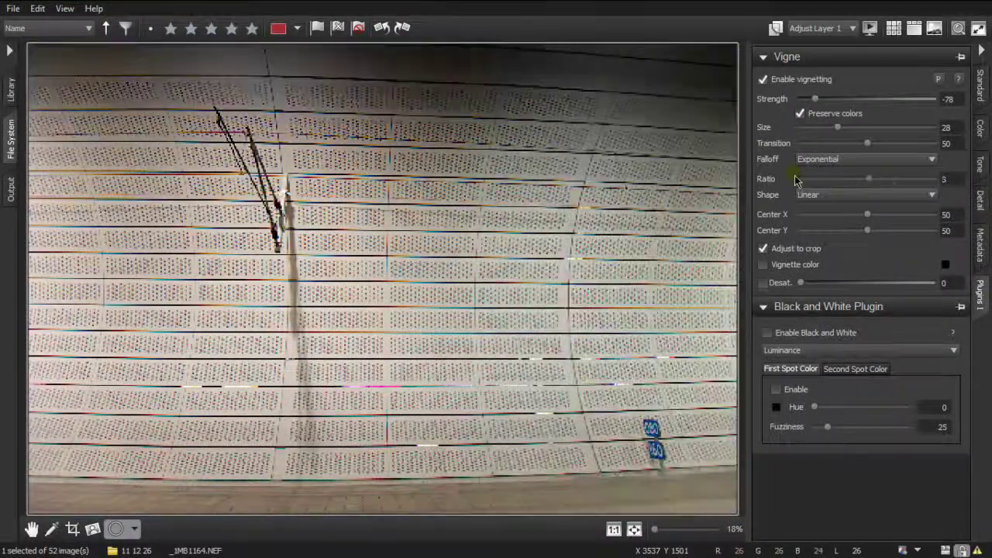
Reset the vignette ratio to 0, shrink its size and soften the transition to 93.
double_click(770, 180)
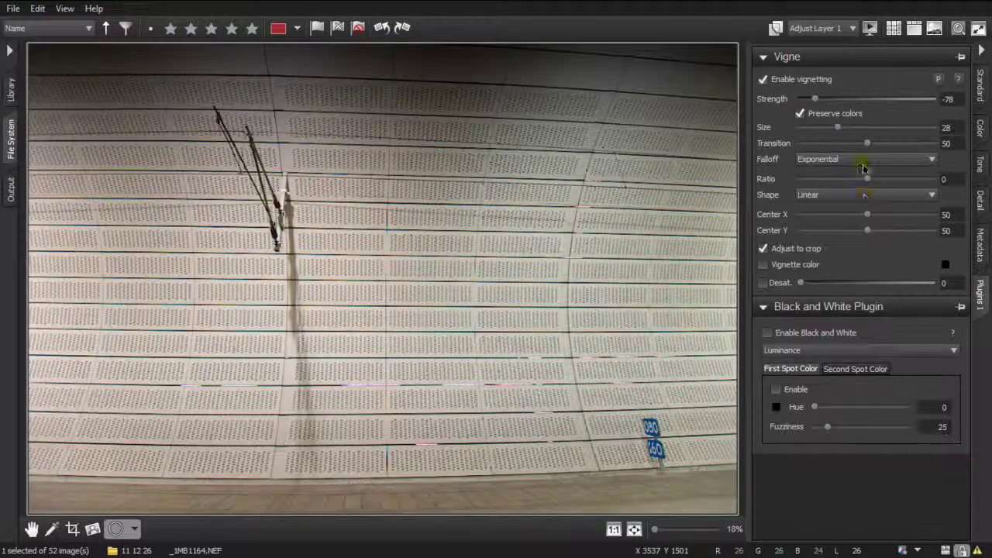
drag(837, 128, 810, 127)
drag(866, 145, 908, 144)
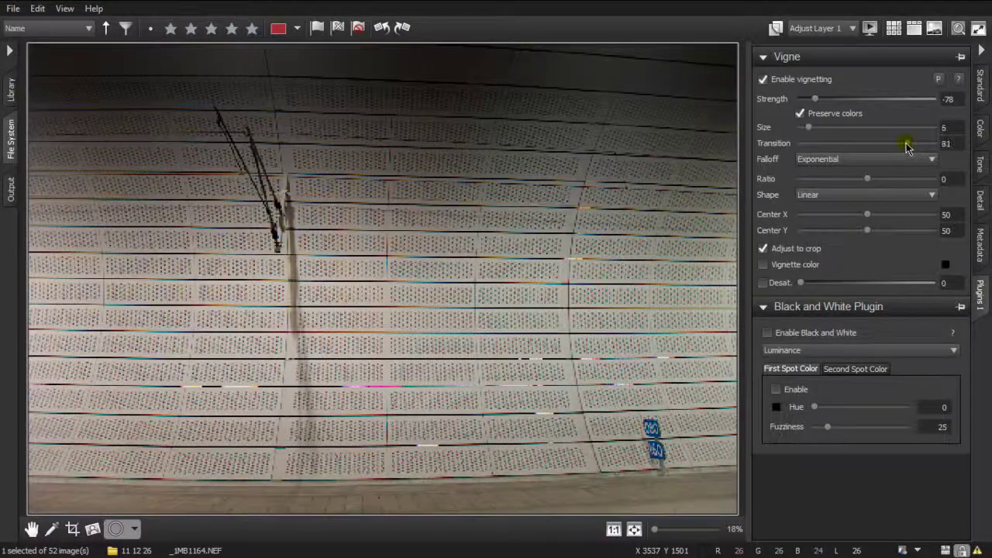
drag(810, 129, 801, 128)
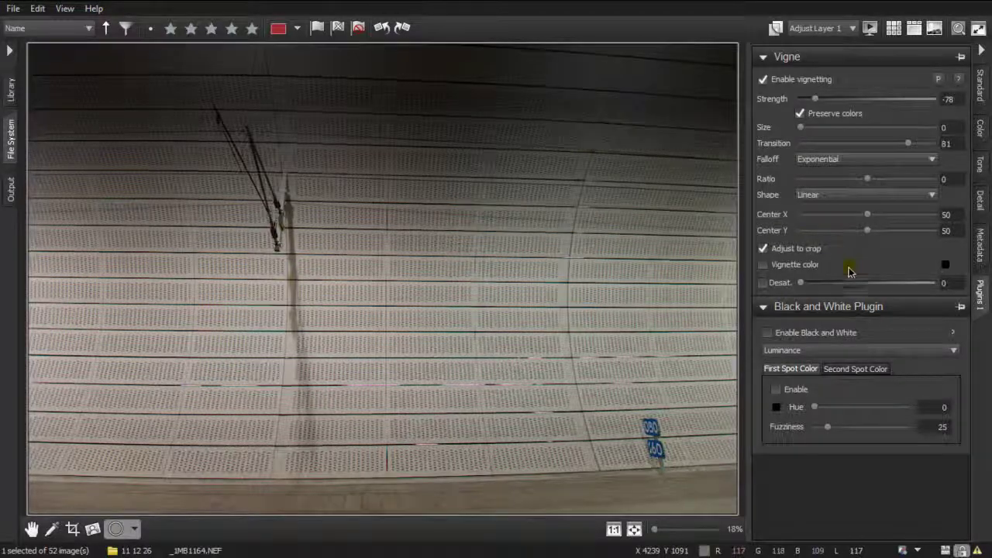
drag(870, 232, 891, 229)
drag(908, 143, 923, 143)
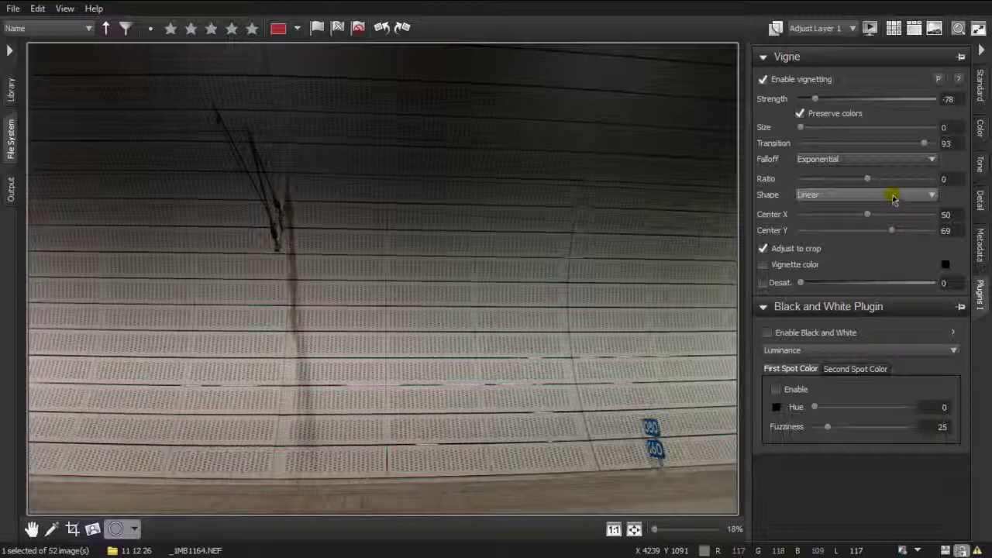
Recentre the vignette vertically at 50, make it Round, and set size 21.
double_click(773, 230)
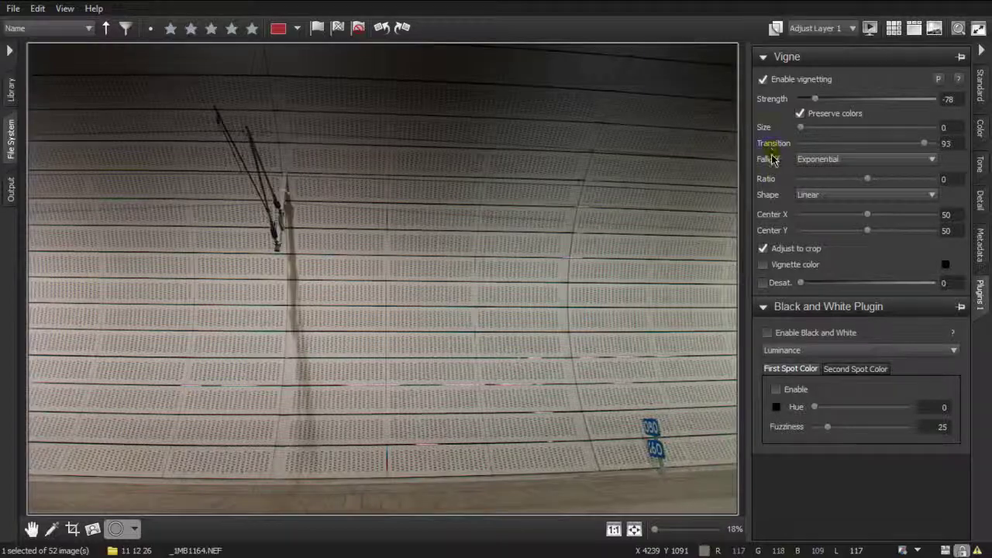
click(815, 194)
click(813, 223)
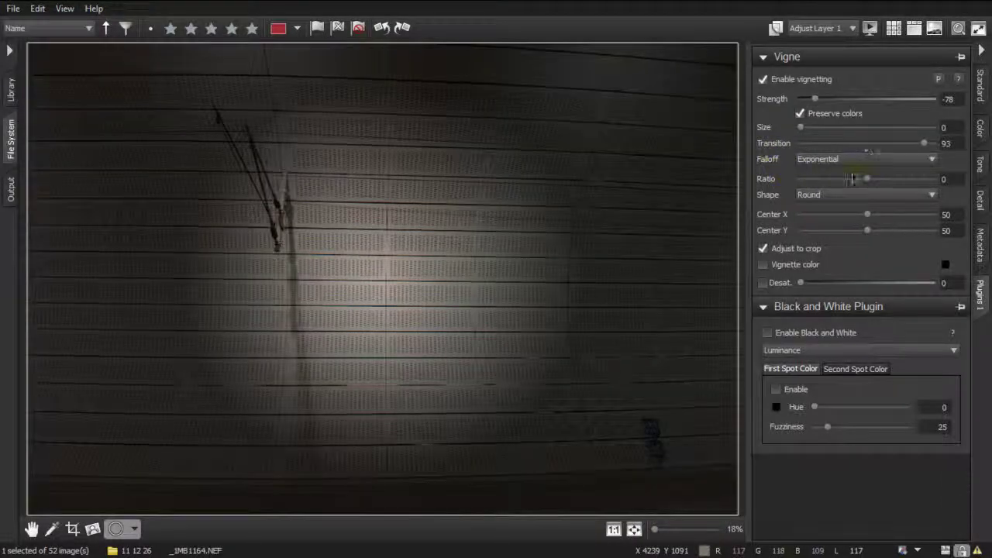
drag(836, 130, 829, 132)
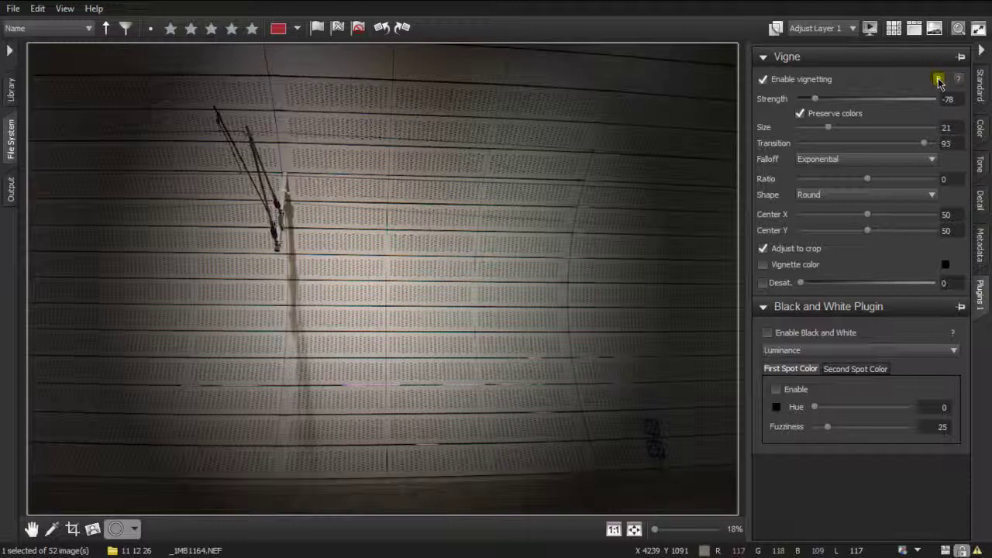
Show the vignette outline and set size 37, transition 19 and strength -41.
click(938, 79)
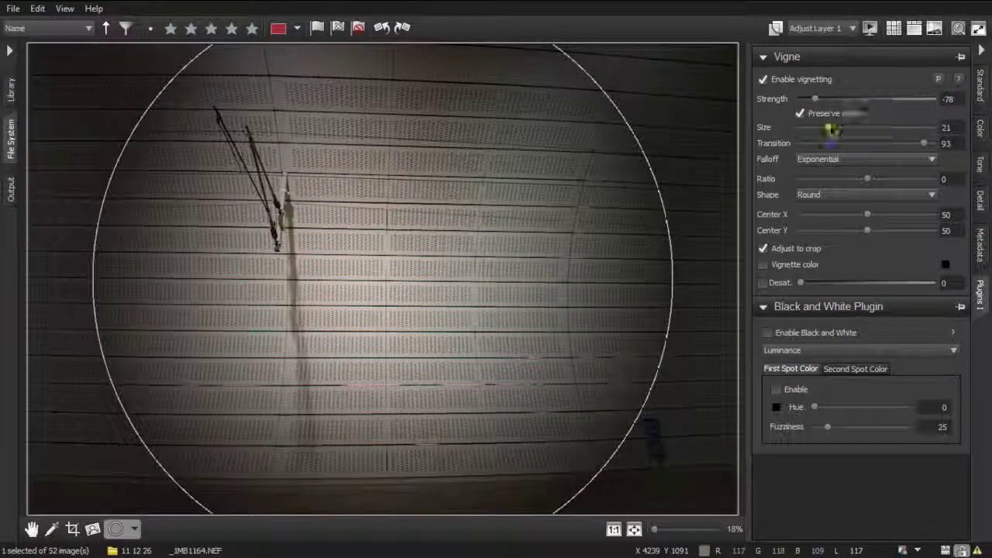
drag(830, 130, 810, 130)
drag(925, 143, 844, 144)
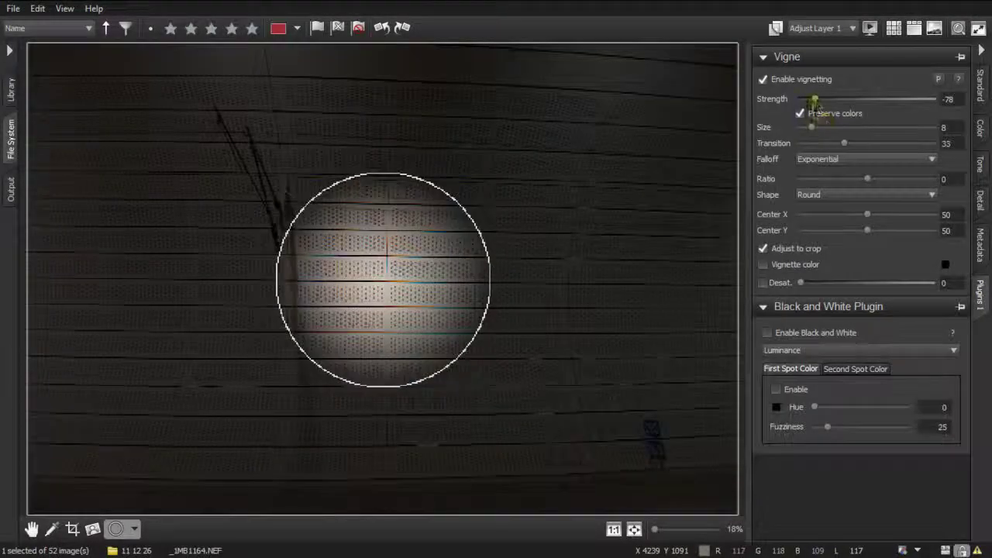
drag(829, 101, 824, 143)
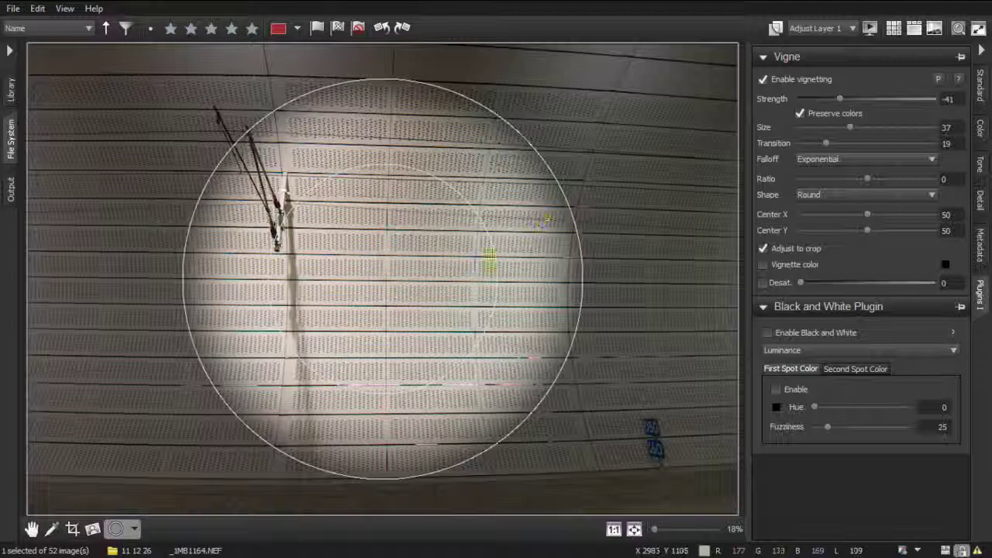
Hide the vignette outline, soften the transition to 78, and bring up the vignette colour chooser.
drag(825, 143, 864, 146)
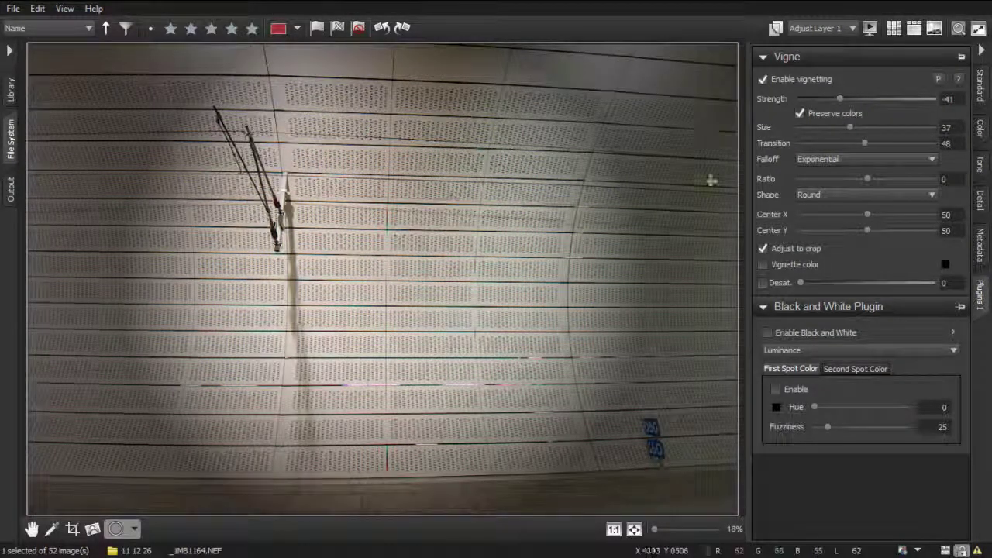
click(938, 79)
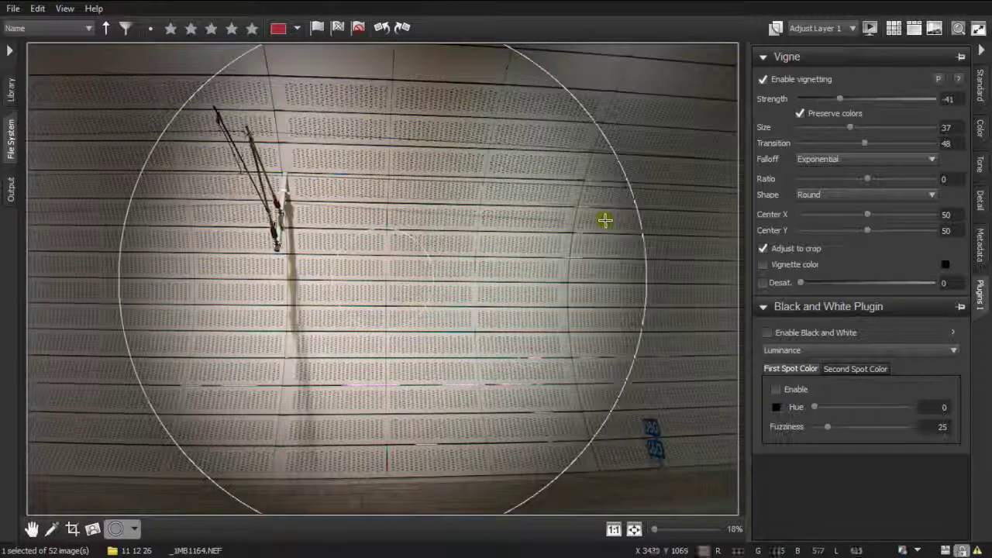
click(938, 79)
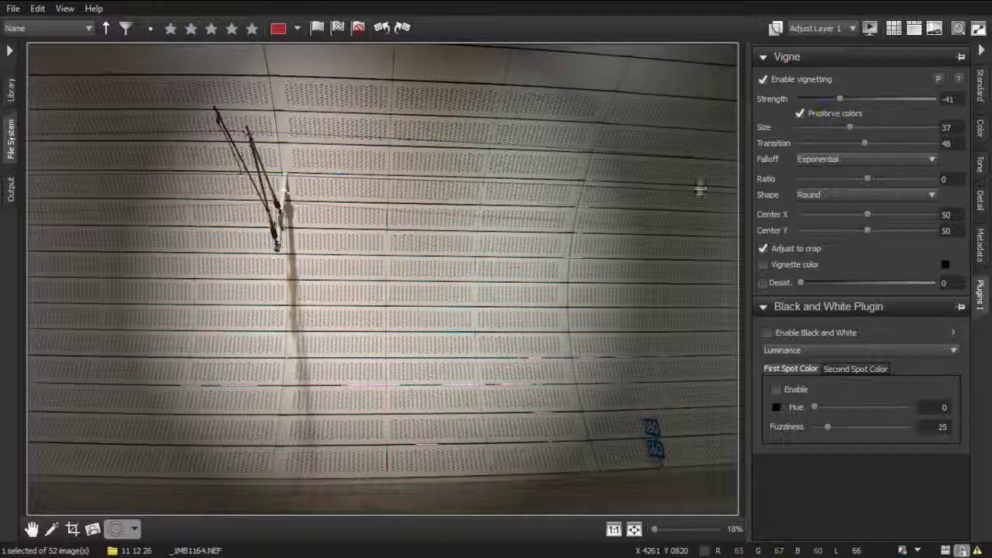
drag(864, 142, 905, 144)
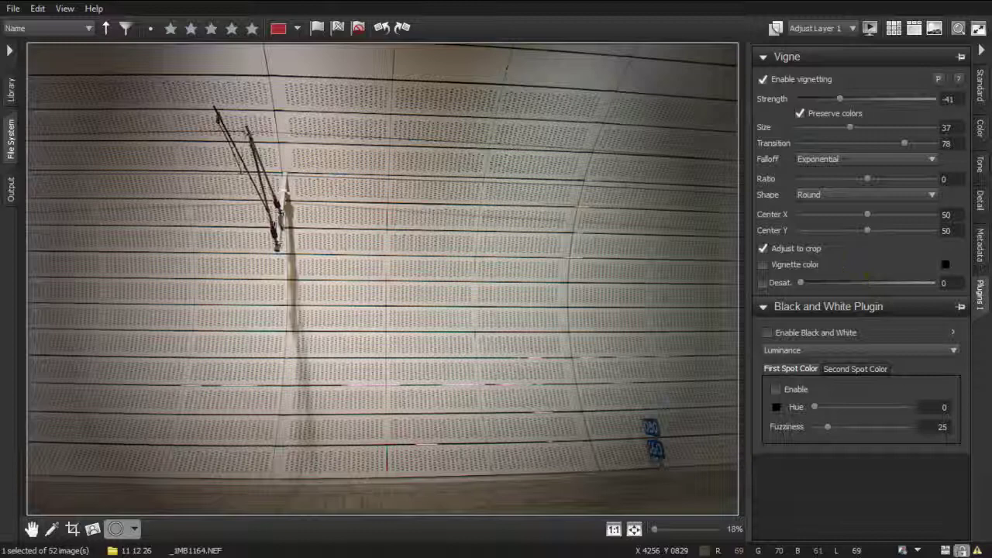
click(946, 266)
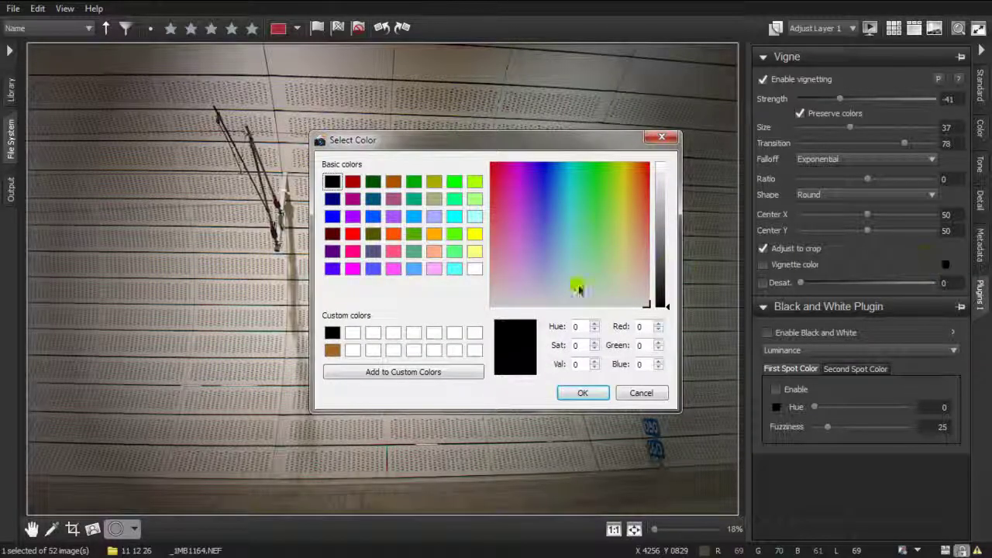
Tint the vignette with the saved brown custom colour and ease its strength to about 1.
click(332, 351)
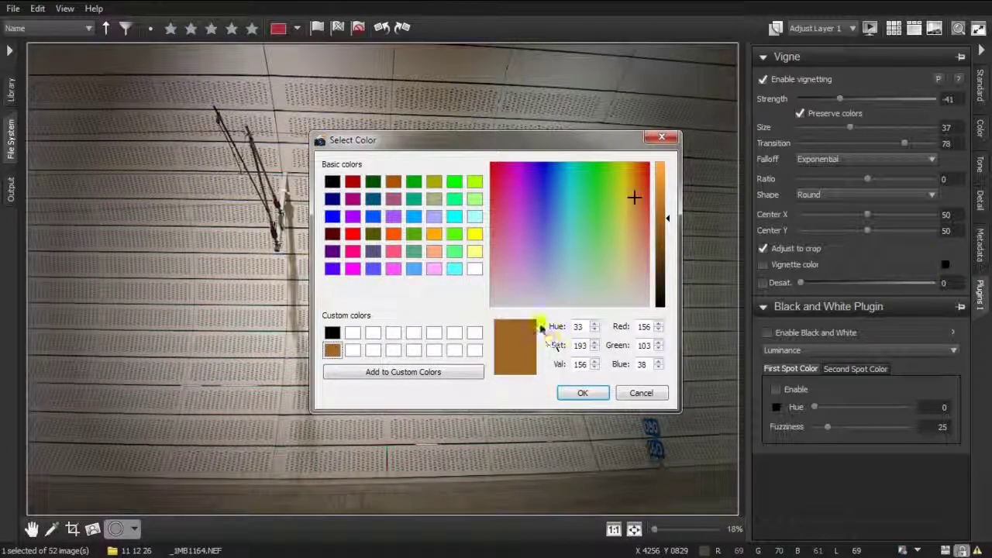
click(581, 392)
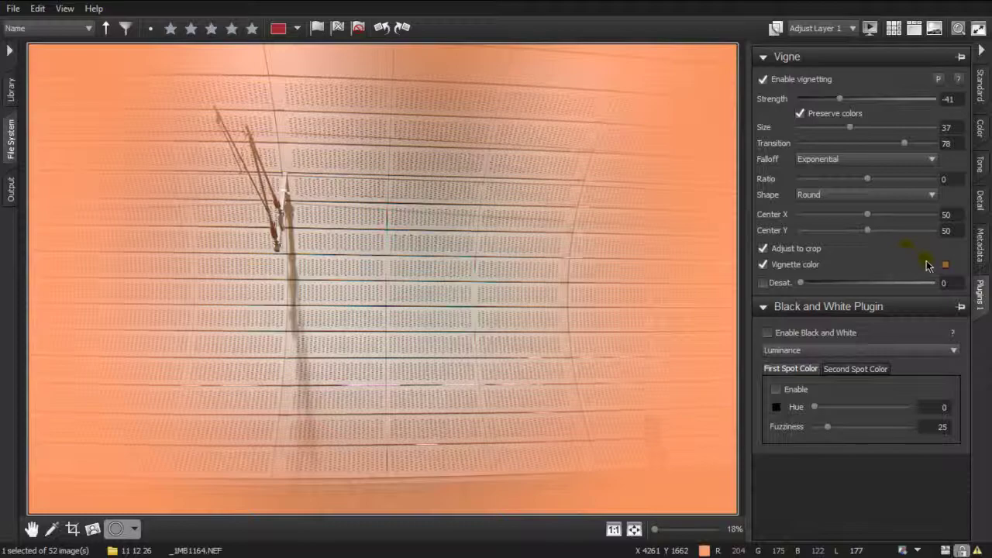
drag(841, 99, 867, 100)
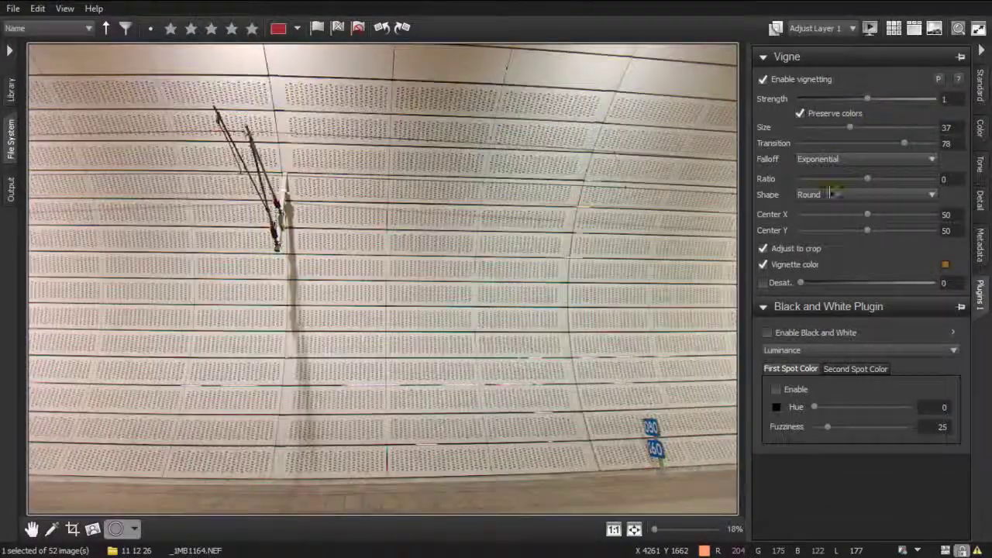
Convert the photo to black and white using the Red-Blue Minimum mode.
click(768, 333)
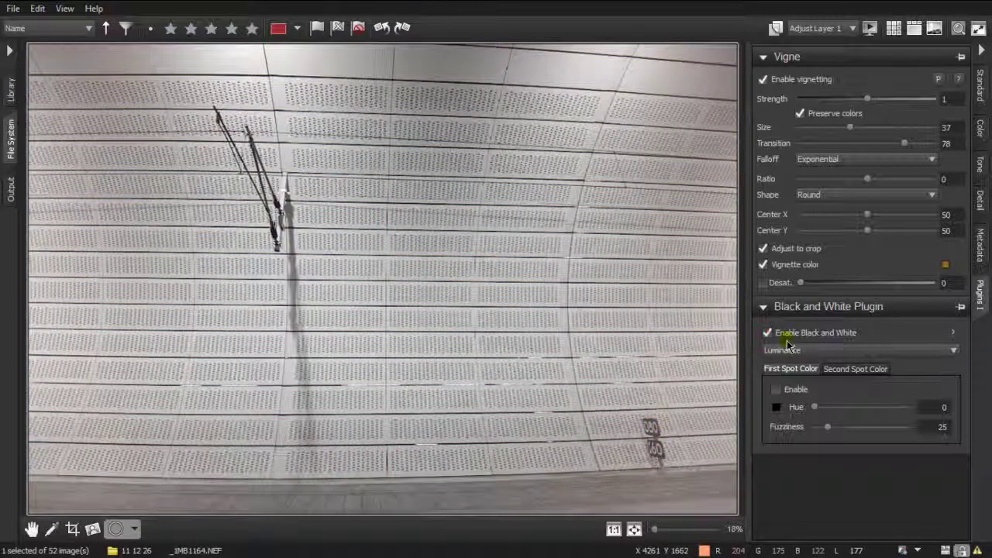
click(789, 349)
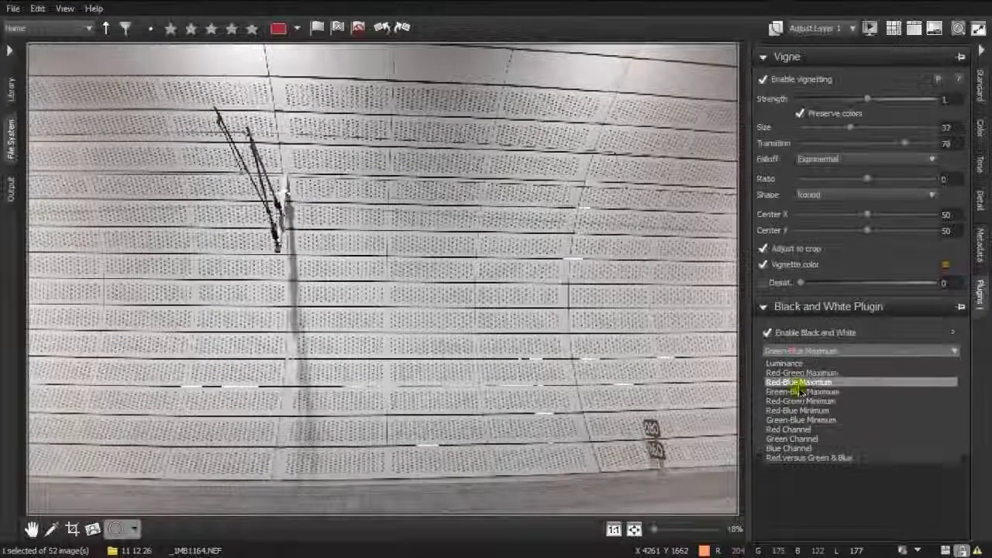
click(804, 410)
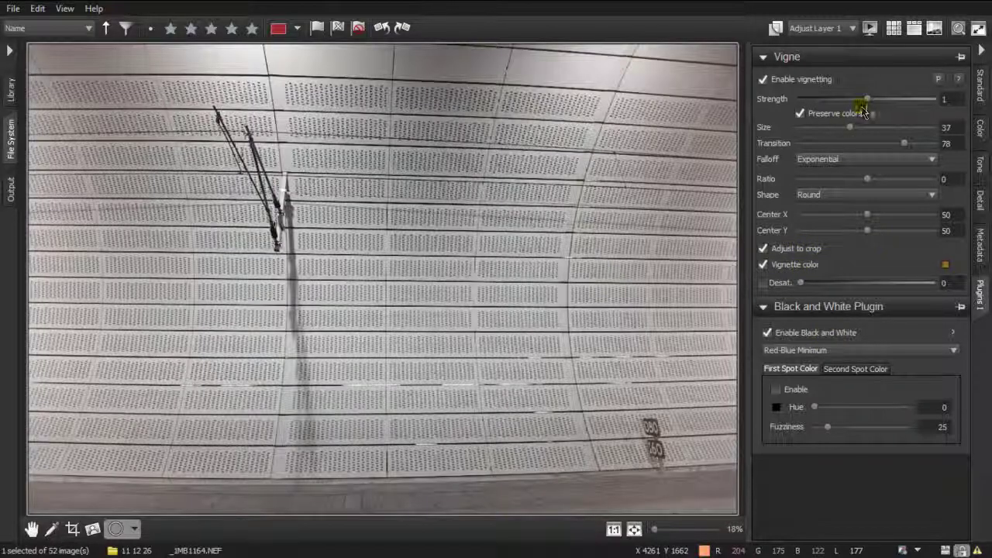
Remove the vignette's colour tint and darken its strength to -42.
drag(866, 99, 871, 98)
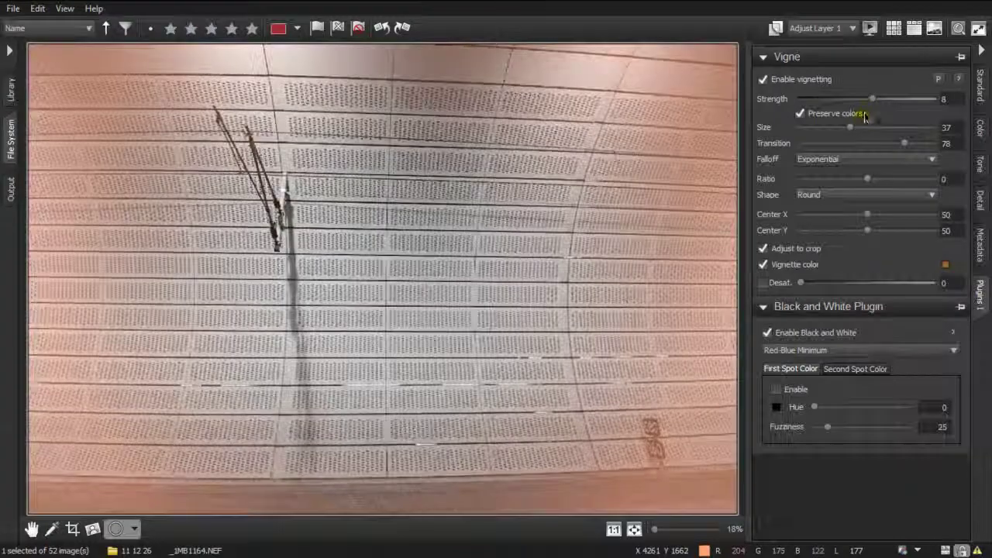
click(763, 264)
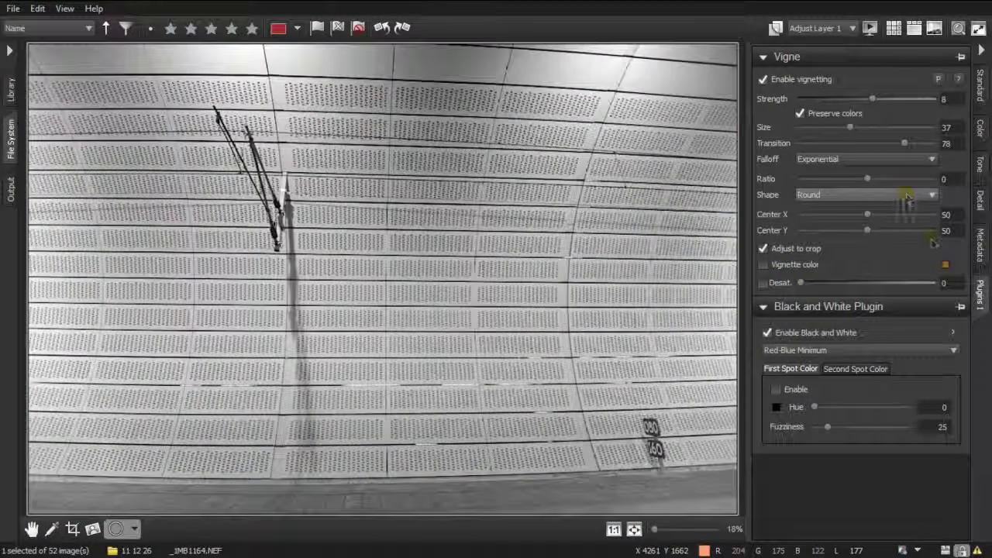
drag(871, 99, 838, 100)
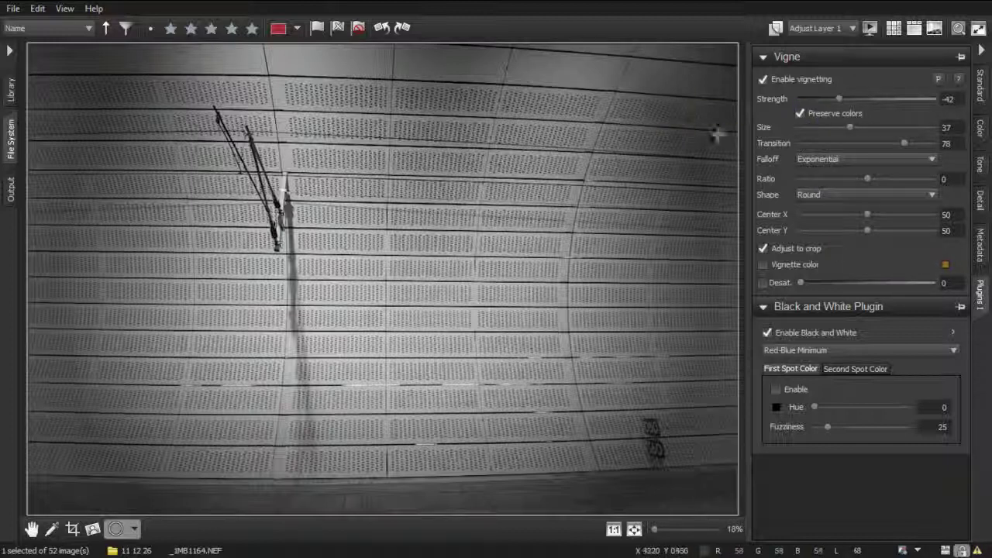
click(788, 338)
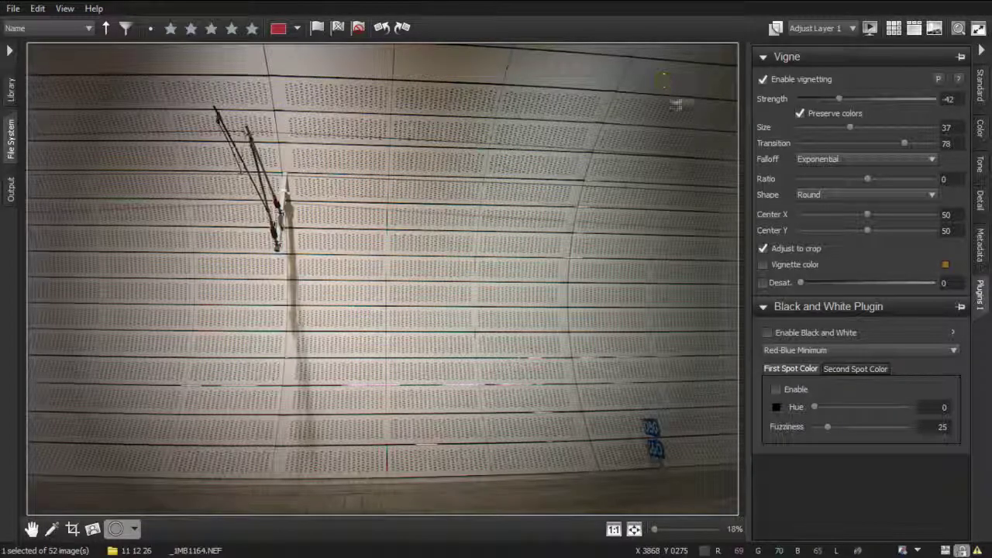
click(801, 115)
click(800, 114)
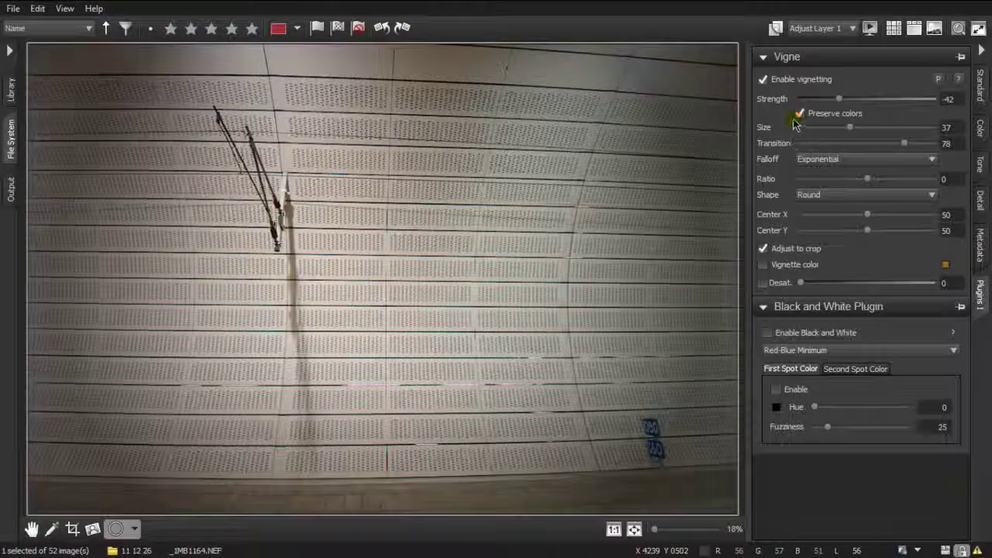
click(800, 115)
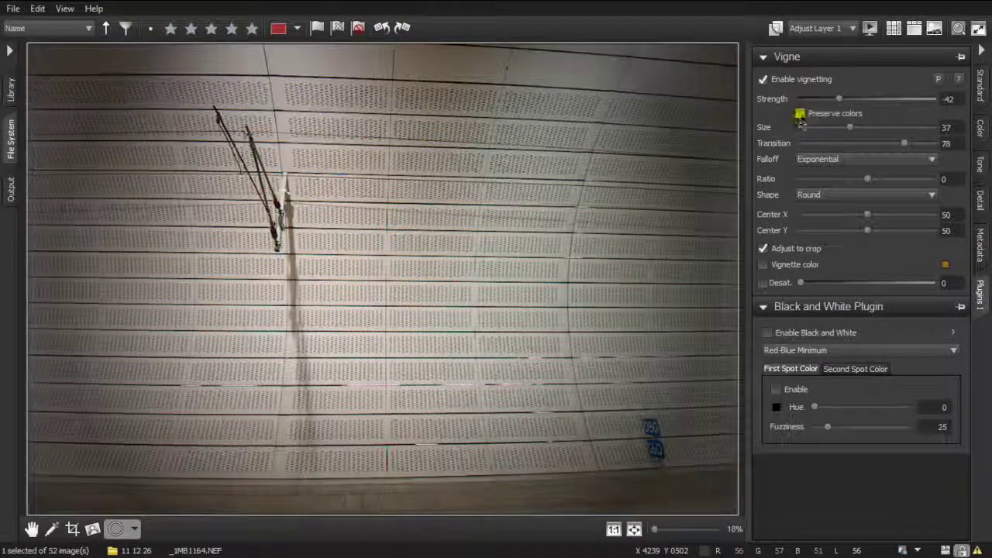
click(800, 114)
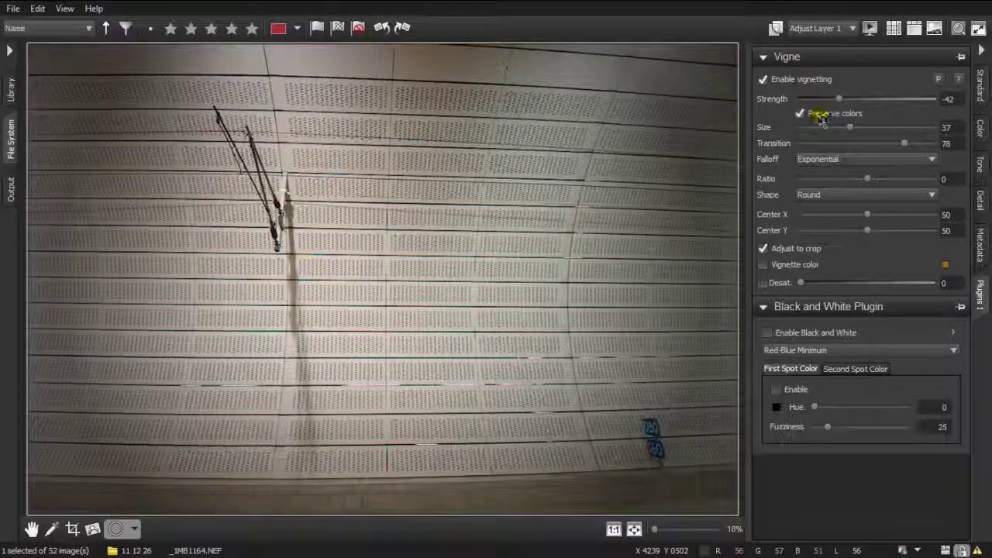
click(828, 161)
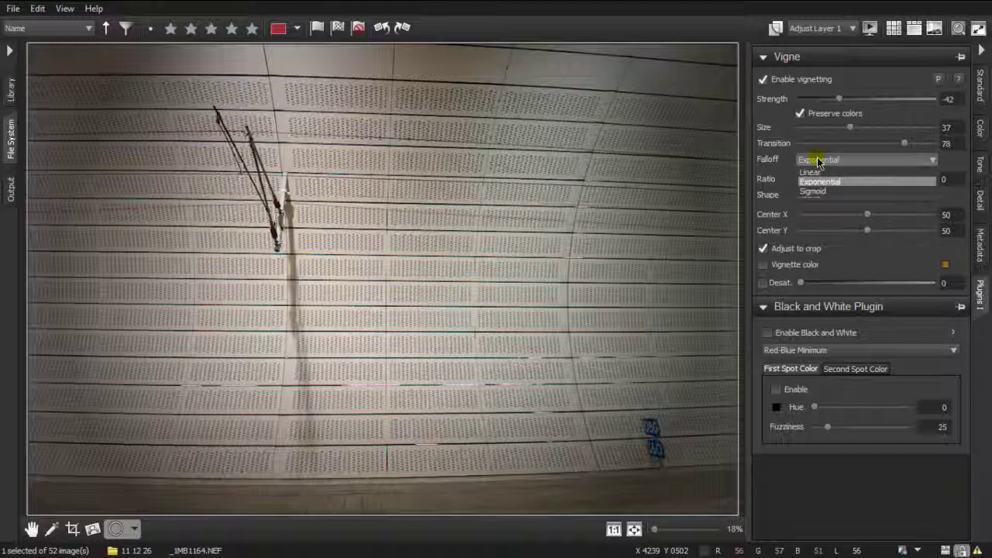
click(817, 171)
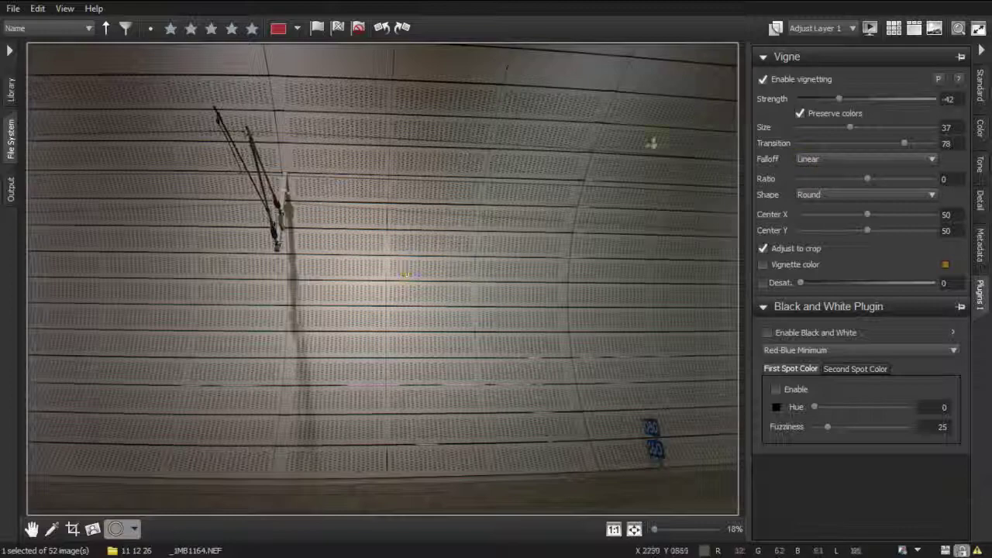
click(837, 159)
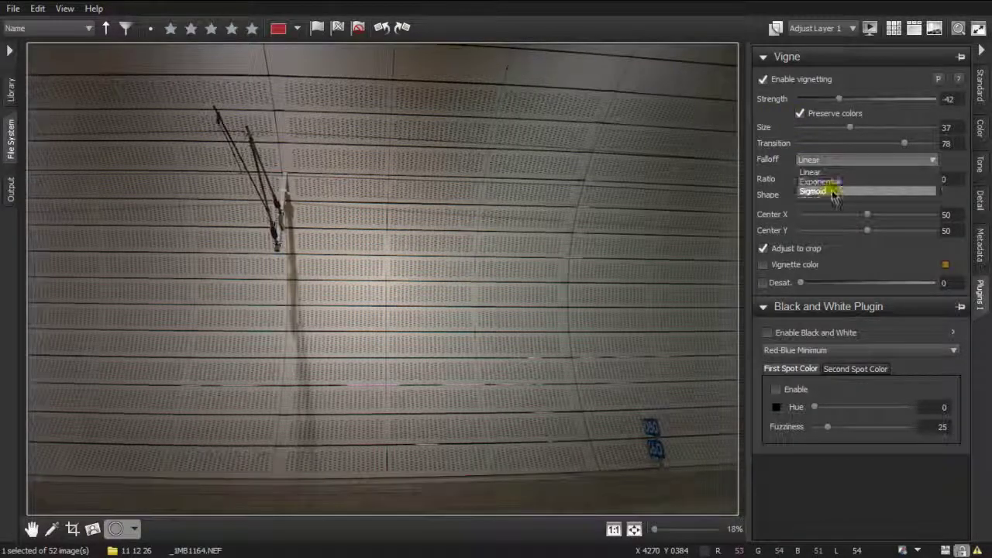
click(832, 192)
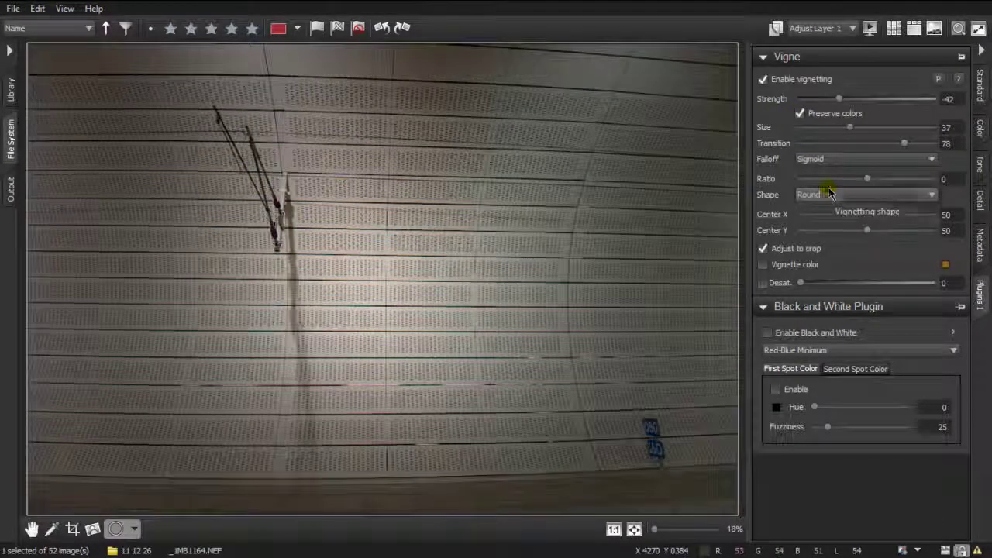
click(816, 160)
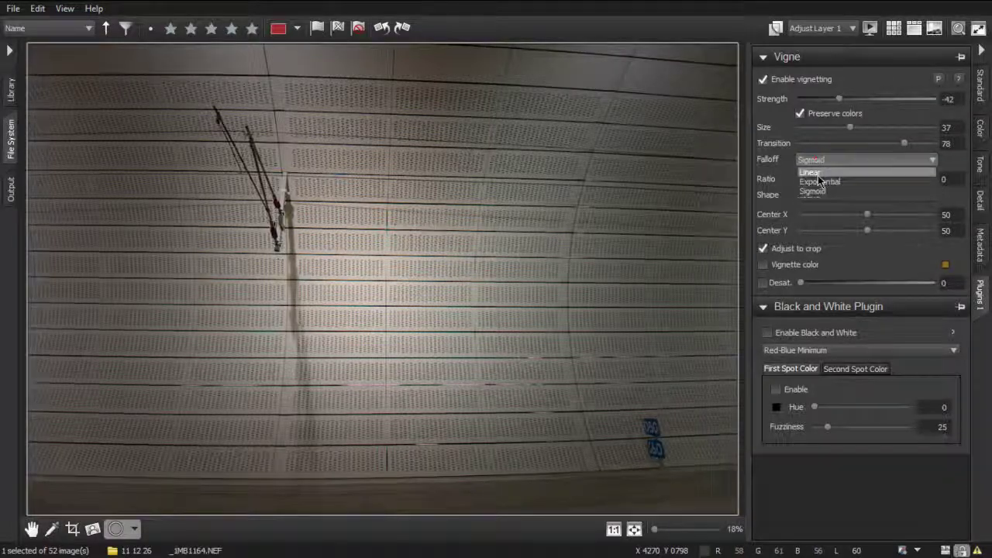
click(819, 181)
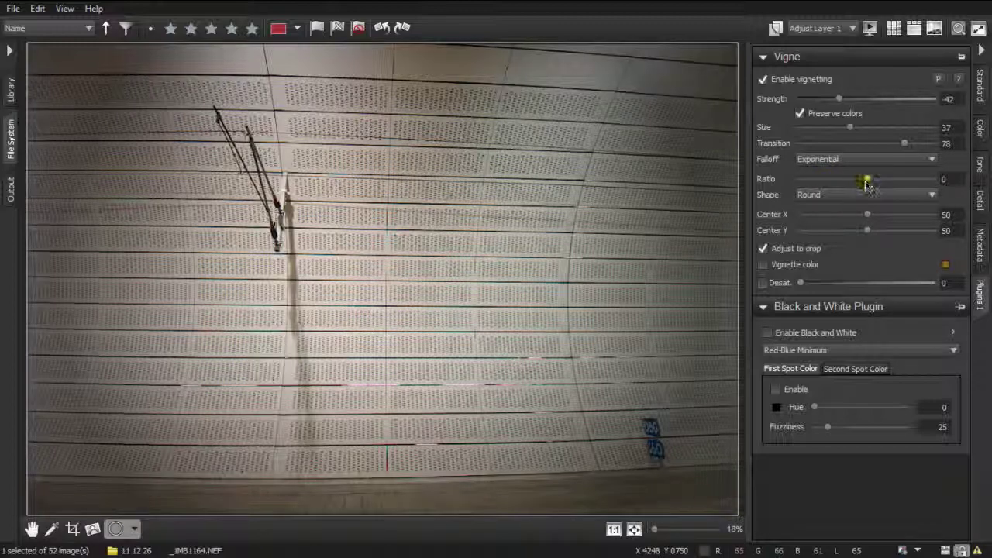
Set vignette transition 81, size 63 and strength -32, toggling vignetting to compare.
mouse_move(904, 144)
mouse_down()
mouse_move(892, 145)
mouse_move(909, 147)
mouse_up()
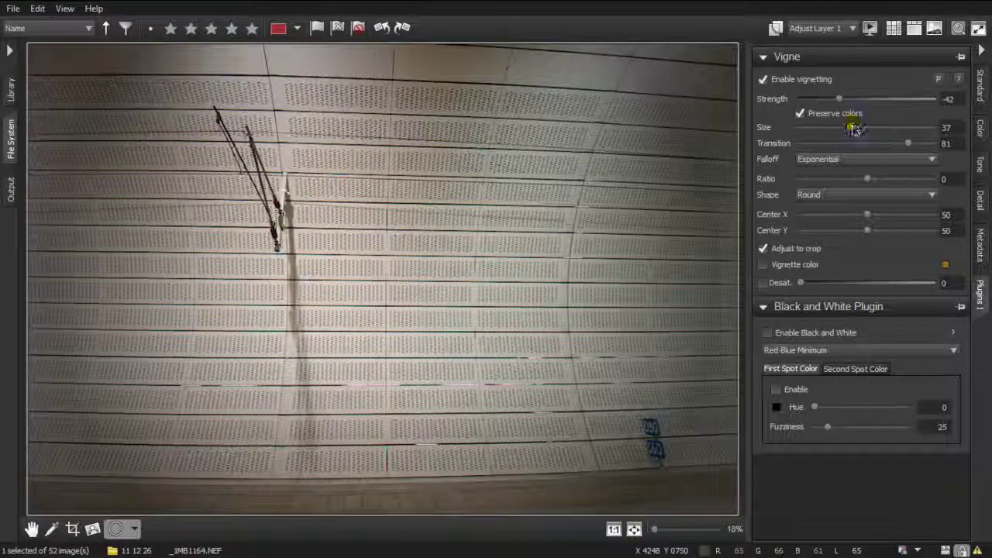
drag(852, 127, 885, 129)
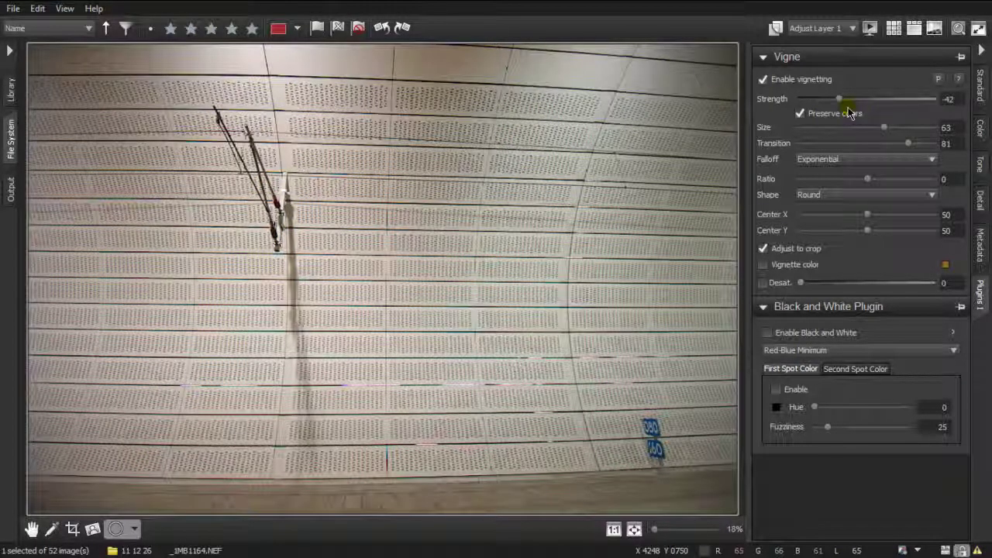
drag(841, 101, 848, 100)
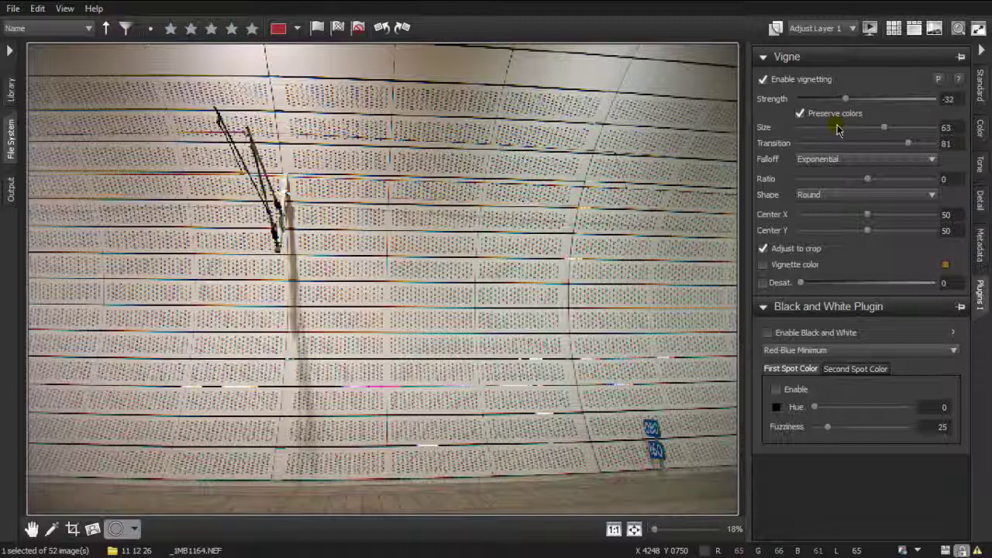
click(763, 80)
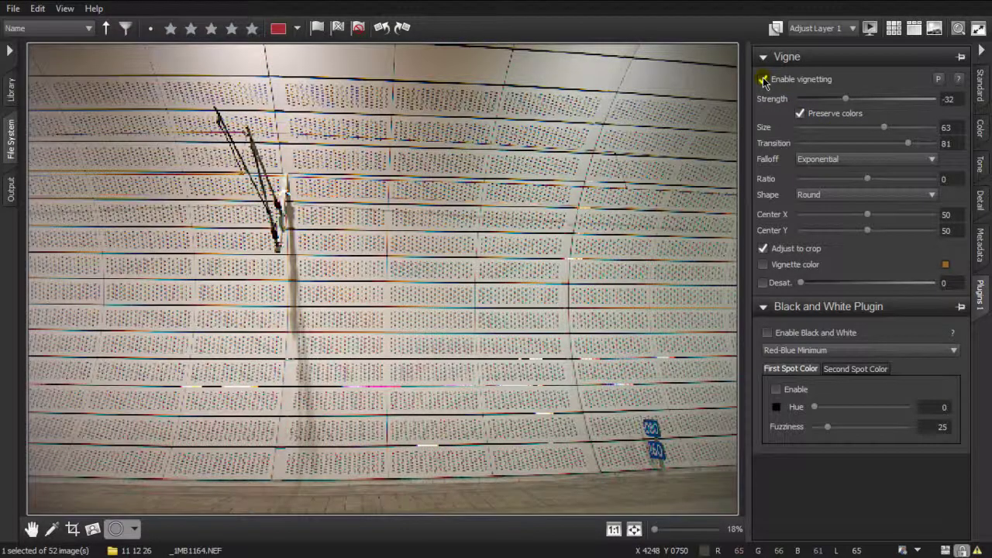
click(763, 81)
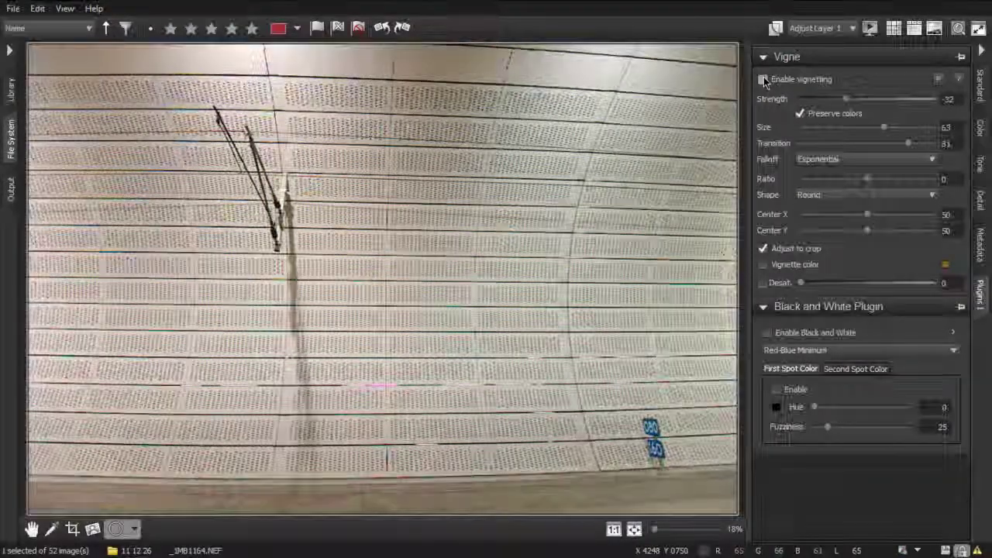
click(763, 81)
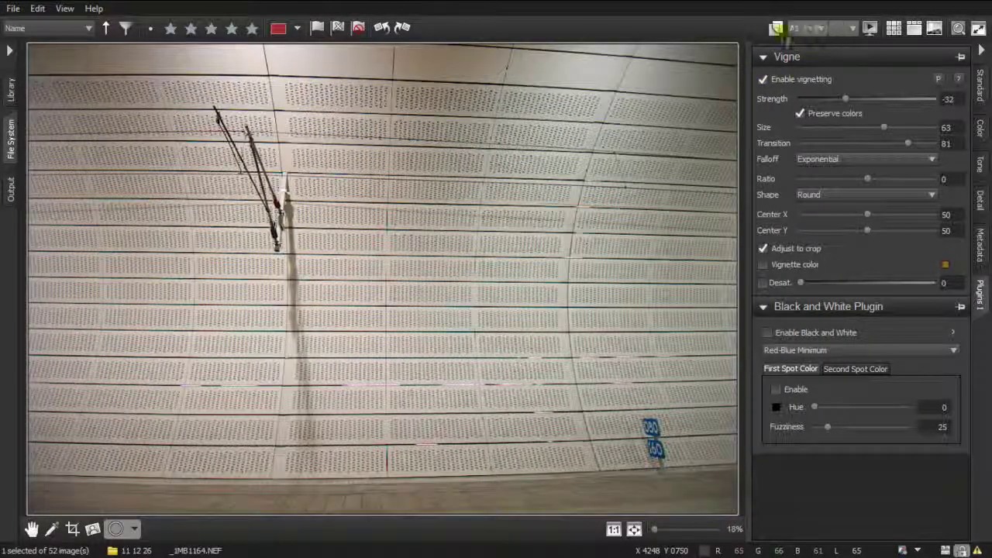
Toggle Adjust Layer 1 off and on in the layers list to compare the vignette with the original.
click(776, 28)
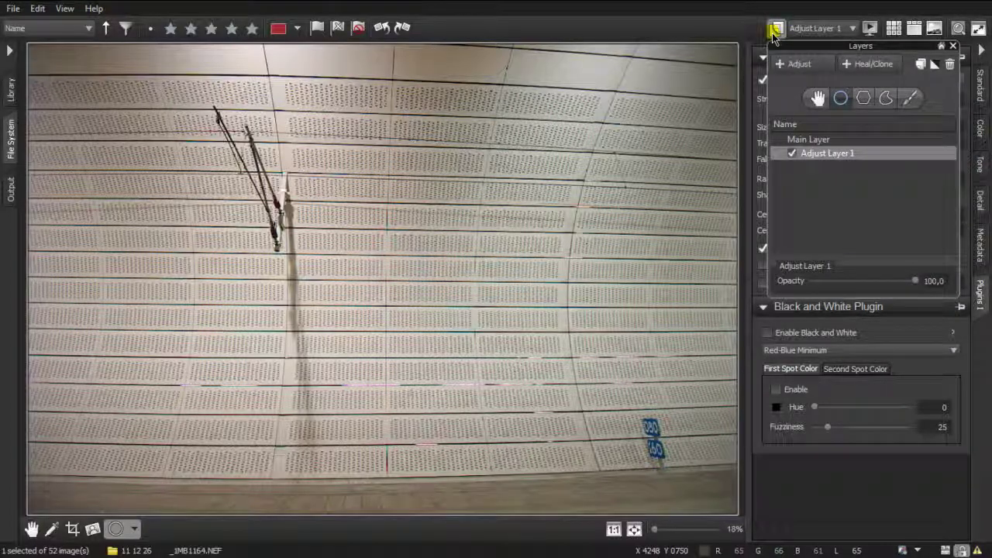
click(791, 154)
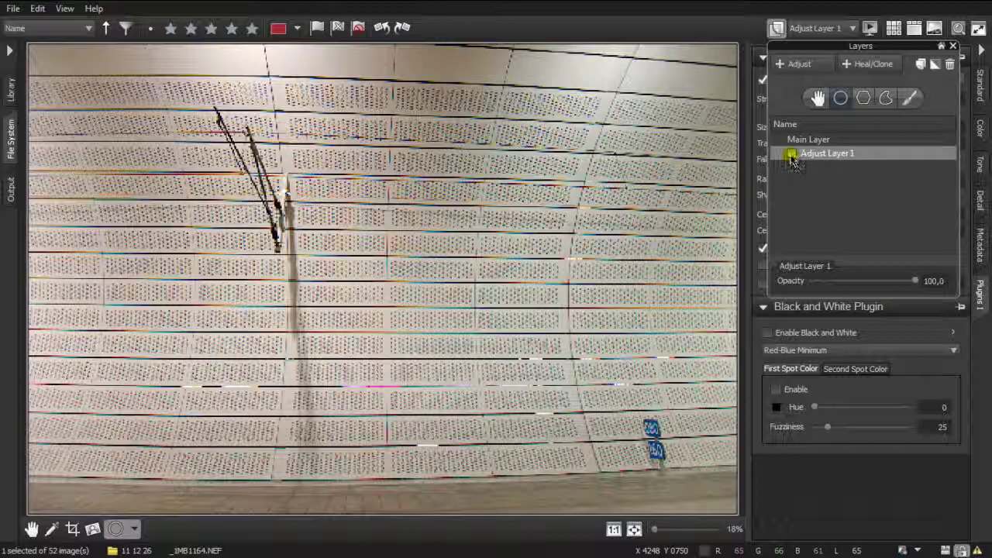
click(792, 155)
click(791, 155)
click(878, 180)
click(788, 156)
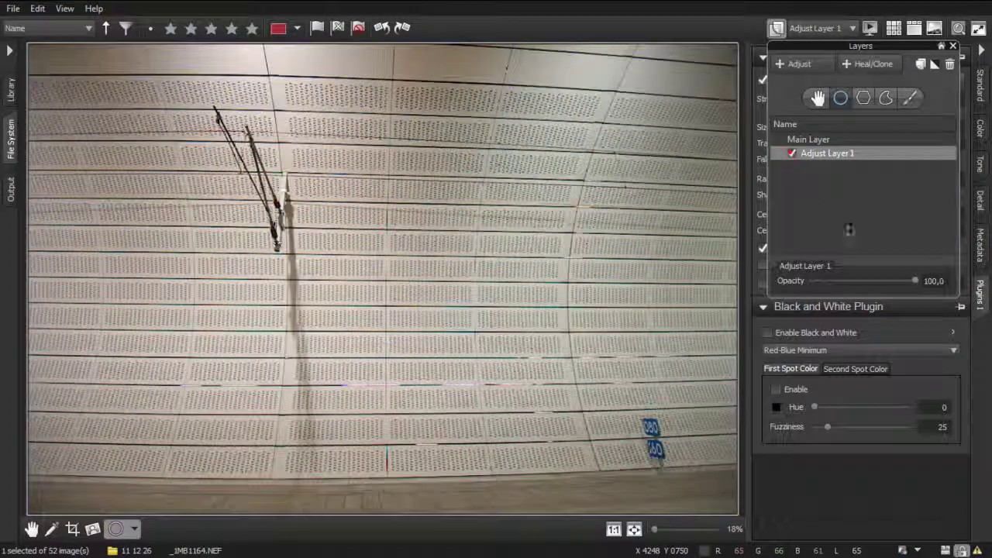
Lower Adjust Layer 1's opacity to 59.4 and compare the photo with and without the layer.
drag(902, 284, 873, 282)
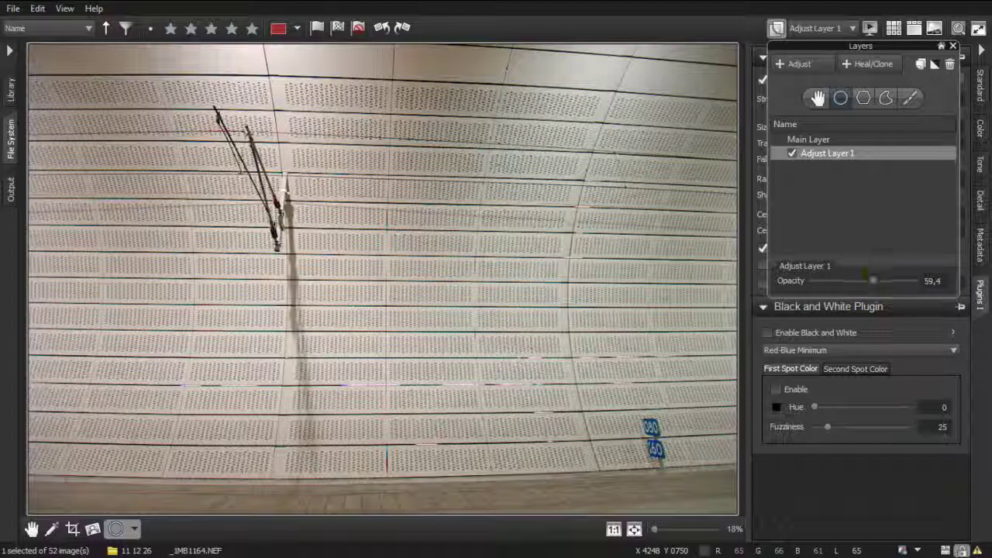
click(792, 154)
click(792, 154)
Close the layers list to show the Vigne settings: strength -32, size 63, transition 81.
click(776, 33)
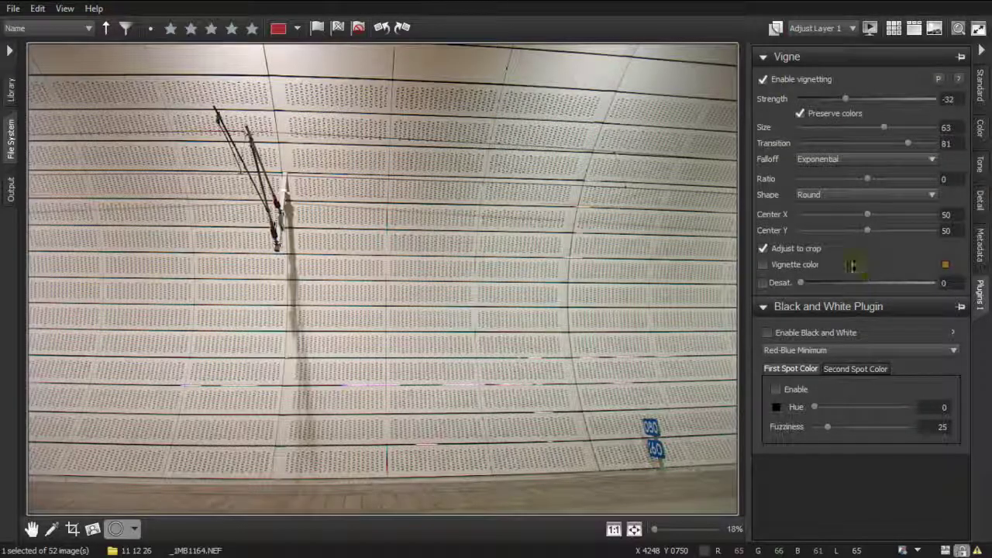